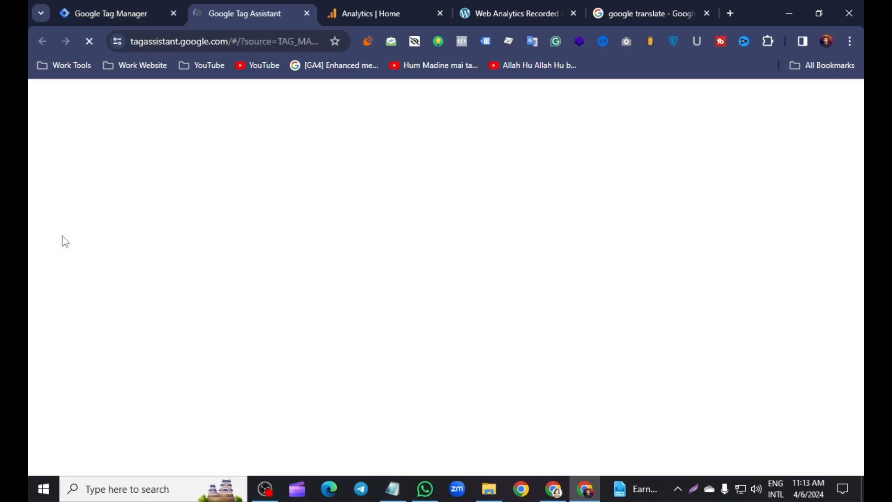
Connect Tag Assistant to the website and activate the SHOP NOW button under "Latest Eyewear For You" on the home page
{"action": "left_click", "coordinate": [442, 393]}
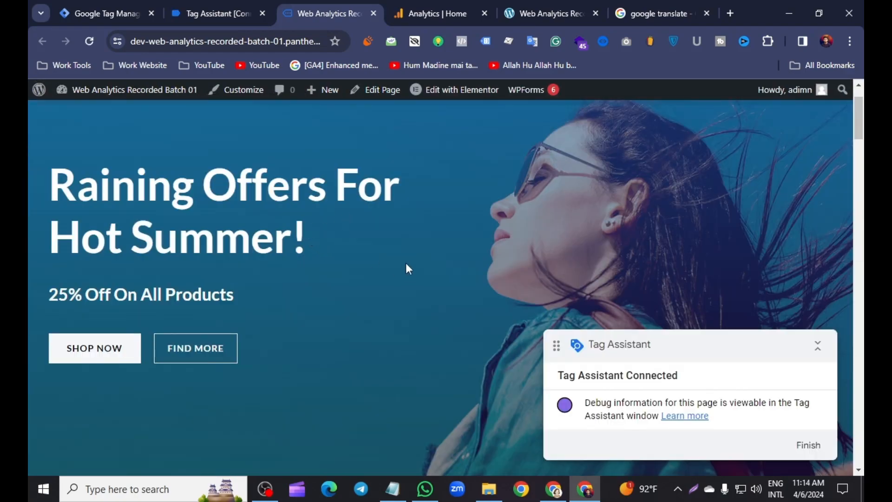
{"action": "scroll", "coordinate": [408, 261], "scroll_direction": "down", "scroll_amount": 15}
{"action": "scroll", "coordinate": [338, 205], "scroll_direction": "up", "scroll_amount": 15}
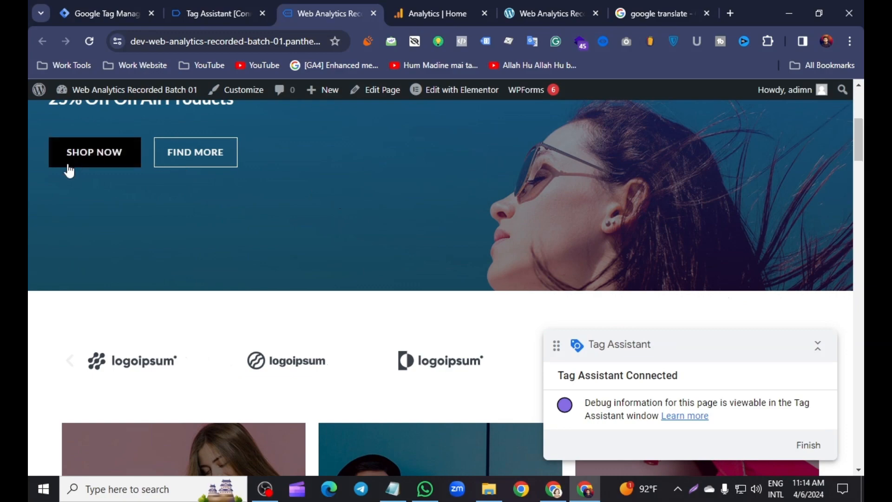
{"action": "scroll", "coordinate": [228, 174], "scroll_direction": "down", "scroll_amount": 10}
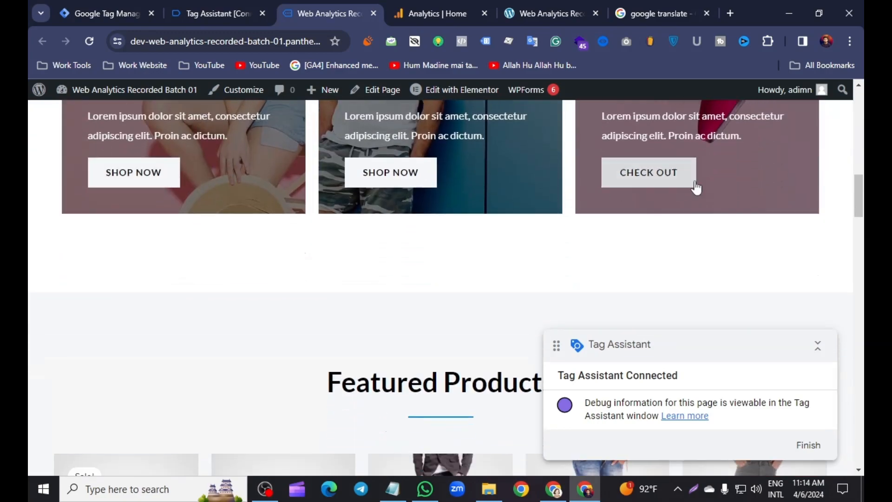
{"action": "scroll", "coordinate": [390, 296], "scroll_direction": "down", "scroll_amount": 10}
{"action": "scroll", "coordinate": [186, 411], "scroll_direction": "up", "scroll_amount": 10}
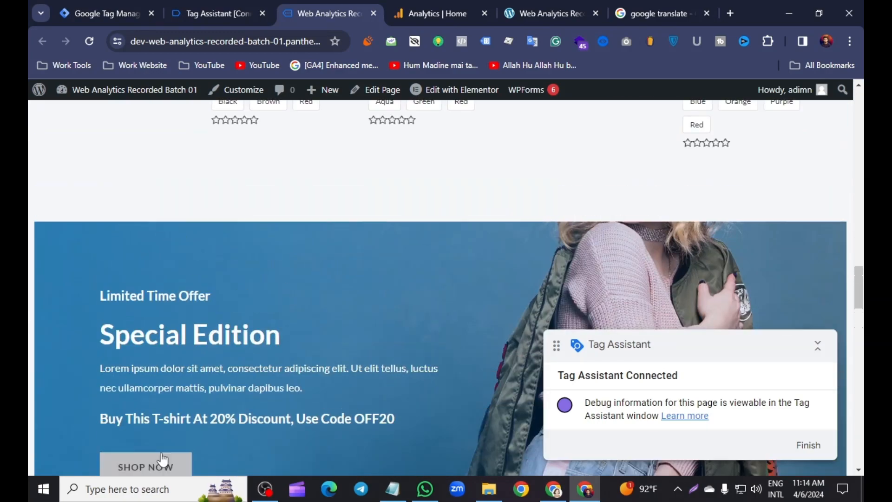
{"action": "scroll", "coordinate": [389, 351], "scroll_direction": "down", "scroll_amount": 2}
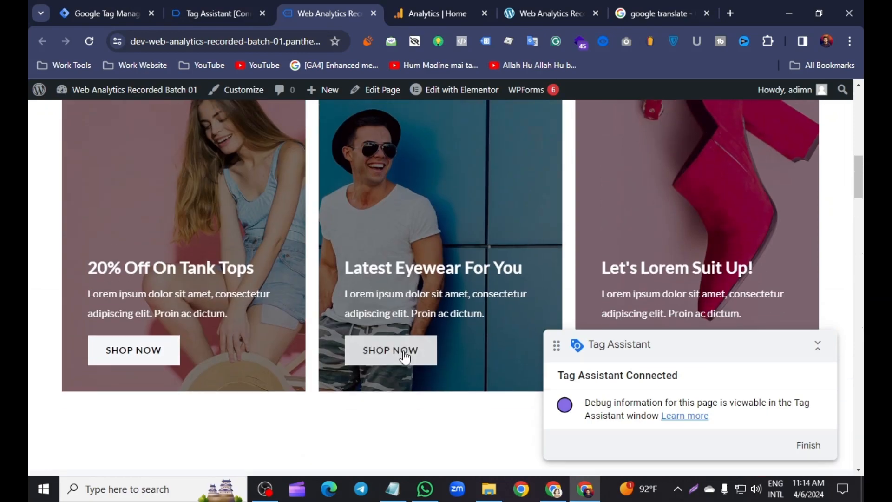
{"action": "left_click", "coordinate": [405, 238]}
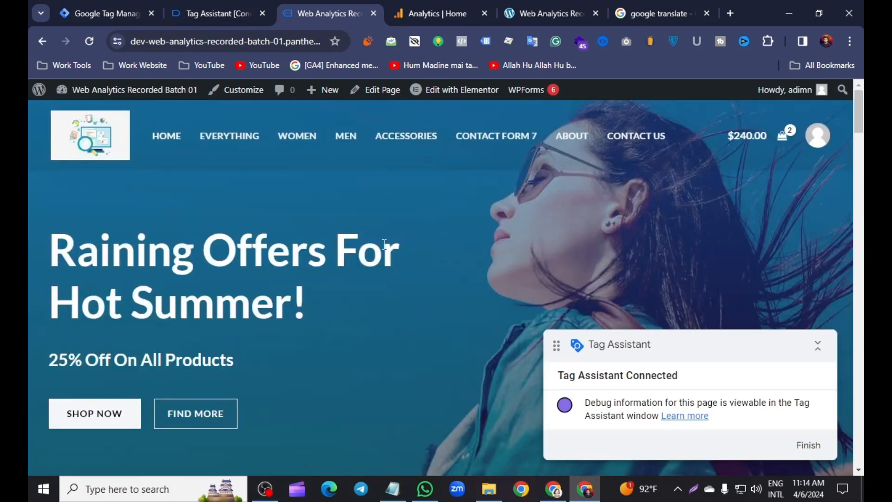
Inspect the Link Click event's variables in Tag Assistant, especially the Click Text value of the activated button
{"action": "left_click", "coordinate": [208, 6]}
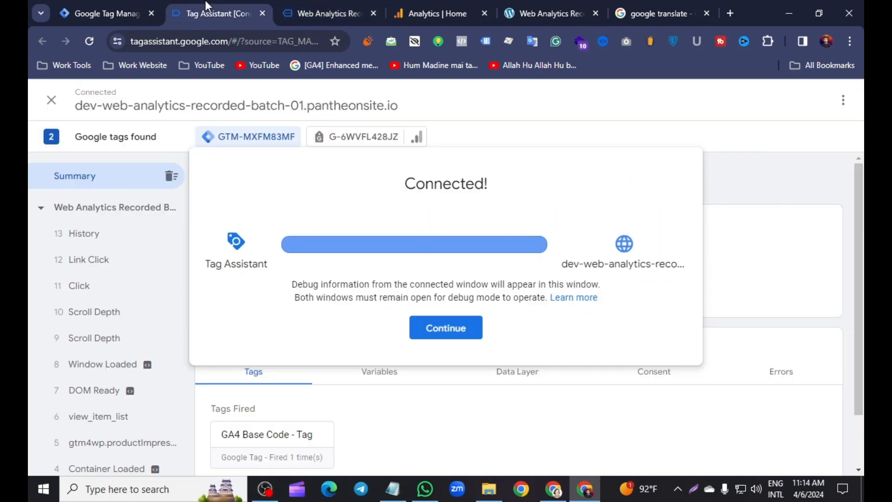
{"action": "left_click", "coordinate": [424, 334]}
{"action": "left_click", "coordinate": [117, 268]}
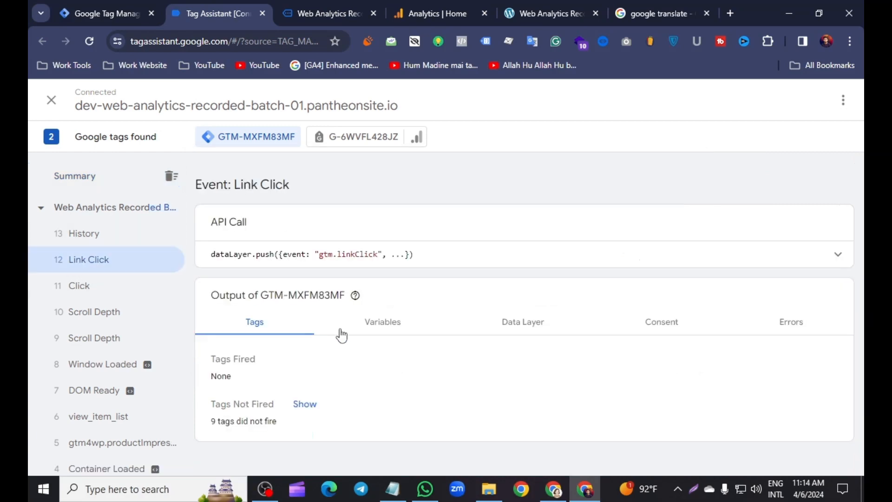
{"action": "left_click", "coordinate": [367, 325]}
{"action": "scroll", "coordinate": [419, 329], "scroll_direction": "down", "scroll_amount": 5}
{"action": "scroll", "coordinate": [419, 330], "scroll_direction": "up", "scroll_amount": 3}
{"action": "scroll", "coordinate": [408, 316], "scroll_direction": "down", "scroll_amount": 12}
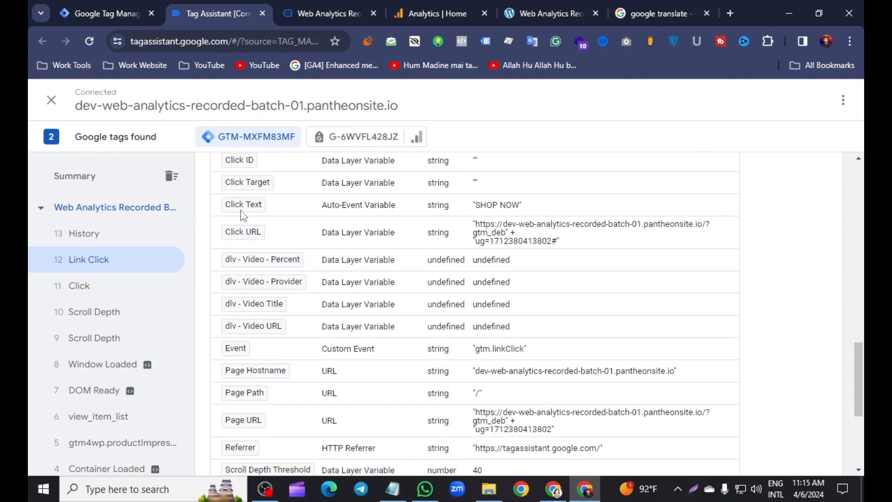
{"action": "left_click", "coordinate": [523, 212]}
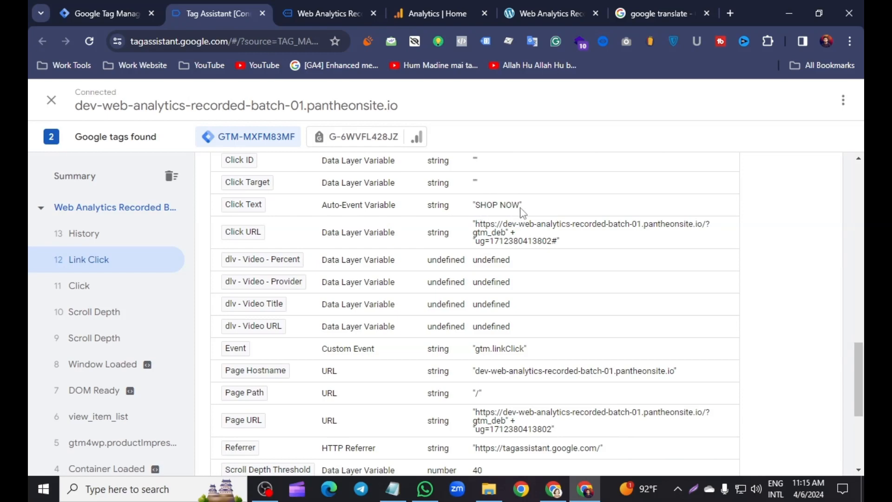
{"action": "left_click", "coordinate": [490, 211]}
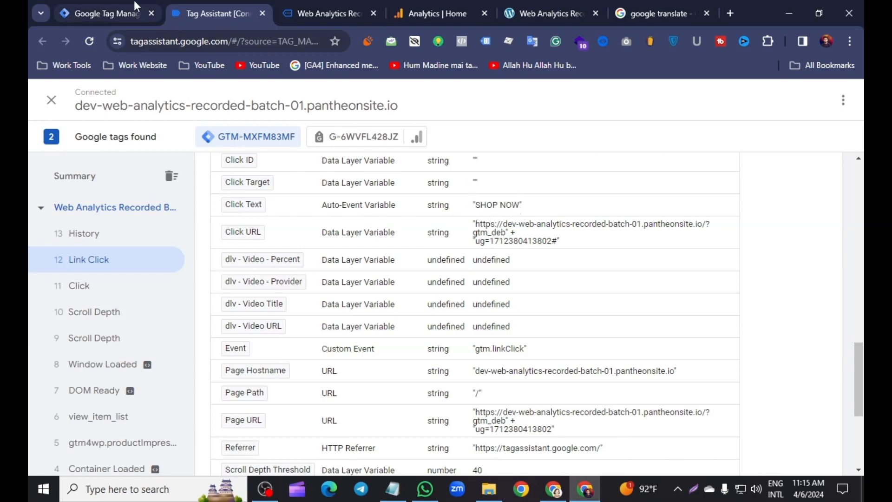
Switch to Google Tag Manager and create a new tag of type Google Analytics: GA4 Event
{"action": "left_click", "coordinate": [134, 1]}
{"action": "left_click", "coordinate": [95, 263]}
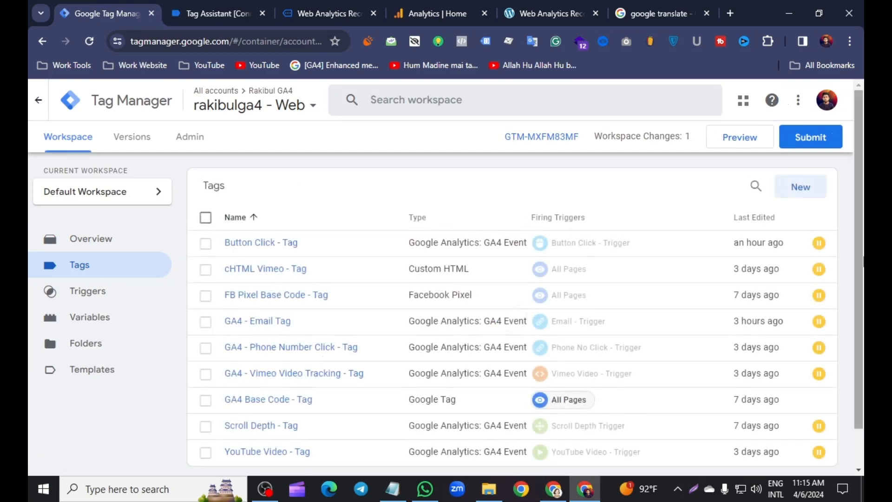
{"action": "left_click", "coordinate": [808, 191]}
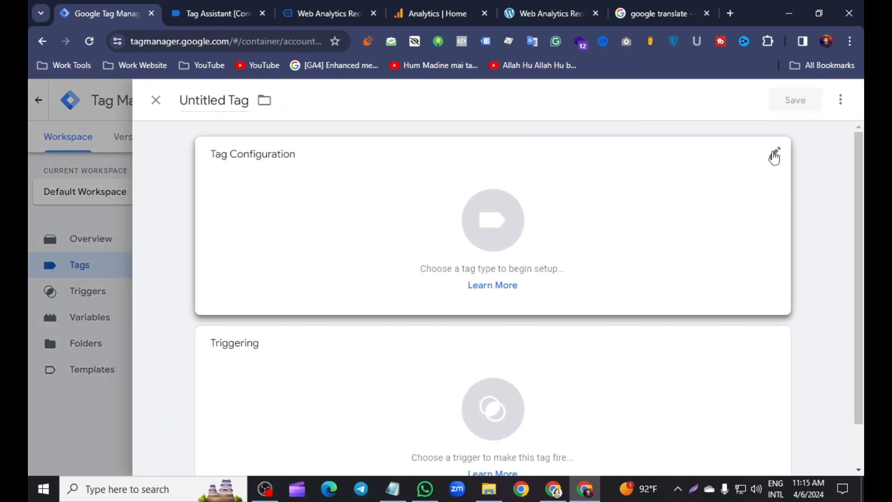
{"action": "left_click", "coordinate": [773, 157]}
{"action": "scroll", "coordinate": [468, 250], "scroll_direction": "down", "scroll_amount": 5}
{"action": "scroll", "coordinate": [489, 200], "scroll_direction": "up", "scroll_amount": 5}
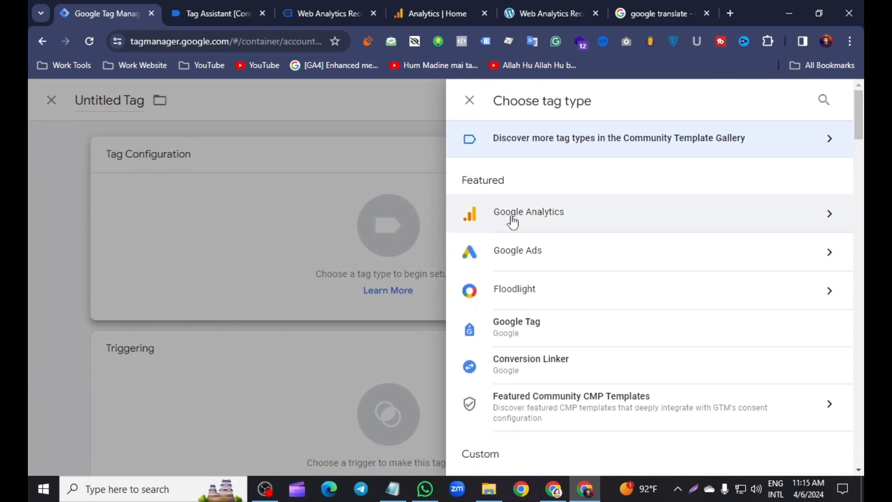
{"action": "left_click", "coordinate": [511, 214]}
{"action": "left_click", "coordinate": [552, 225]}
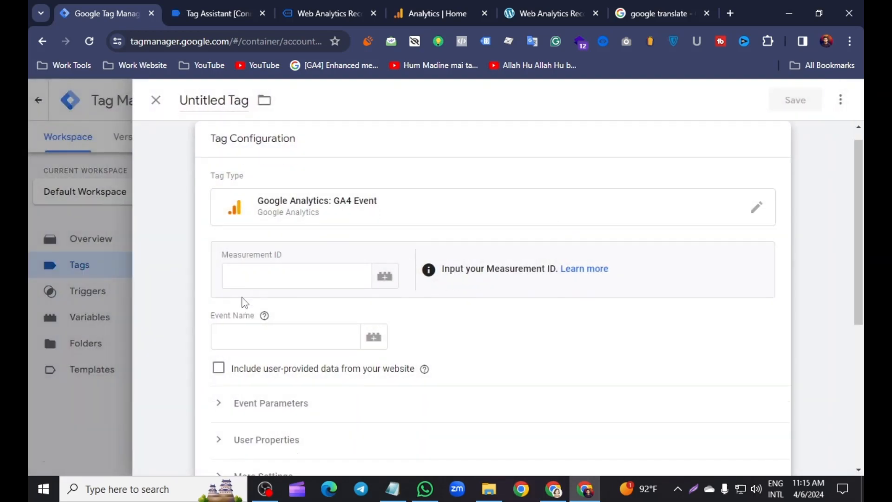
Switch to Google Analytics and copy the measurement ID from the web data stream's details
{"action": "left_click", "coordinate": [255, 276]}
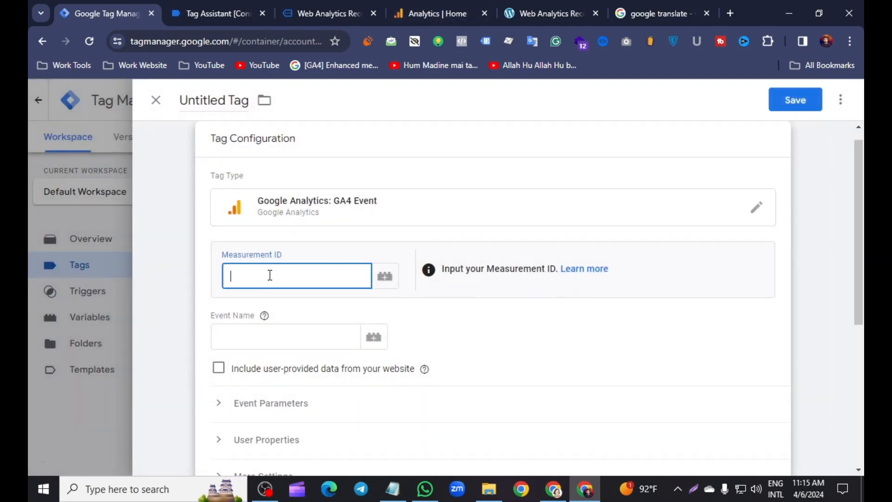
{"action": "left_click", "coordinate": [417, 4]}
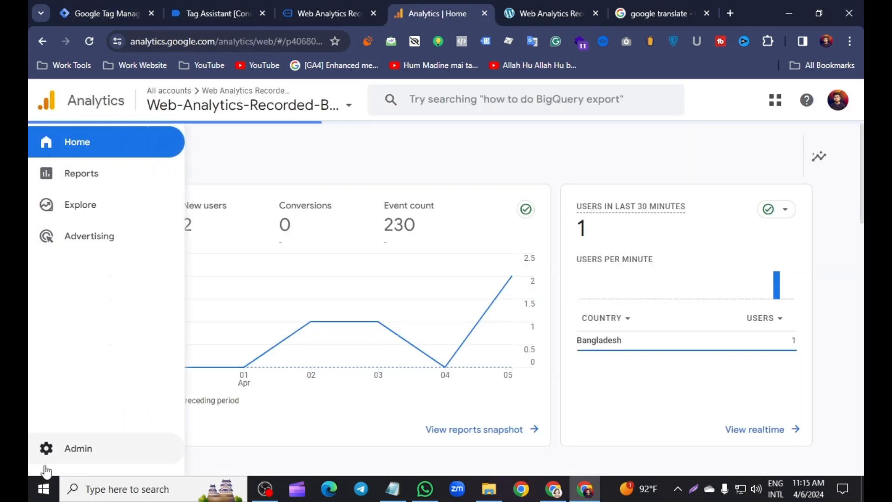
{"action": "left_click", "coordinate": [106, 448]}
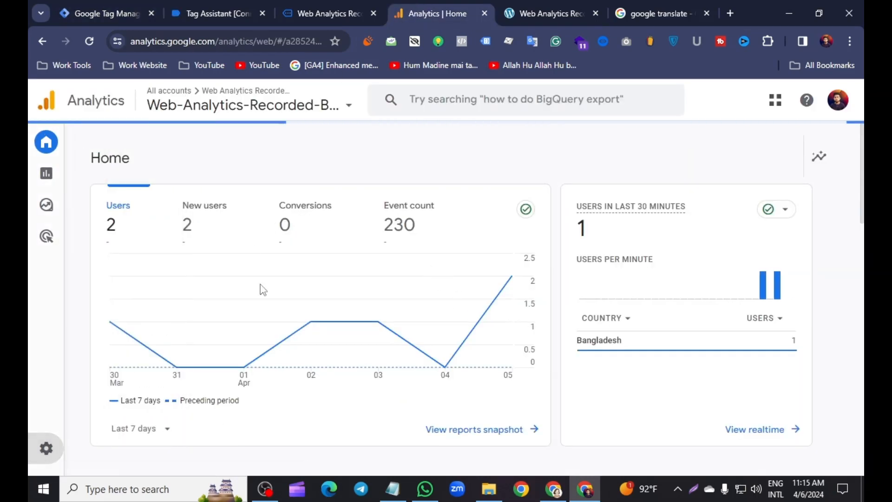
{"action": "scroll", "coordinate": [479, 273], "scroll_direction": "down", "scroll_amount": 3}
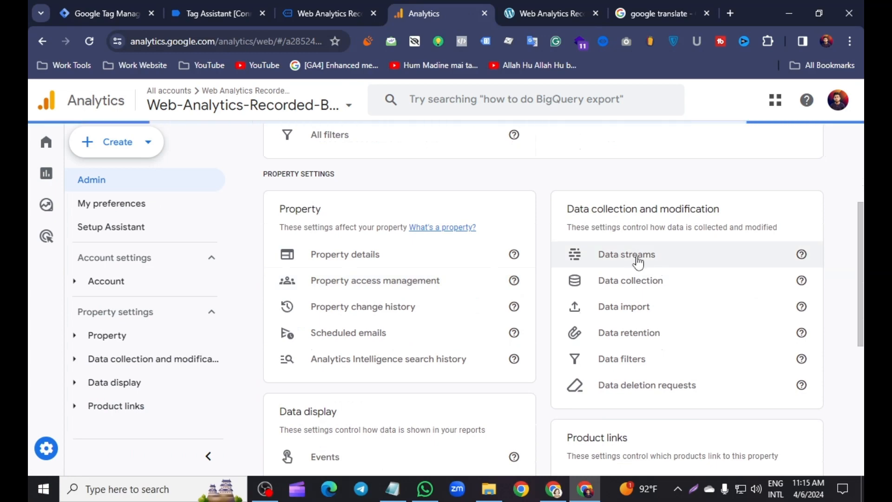
{"action": "left_click", "coordinate": [626, 257]}
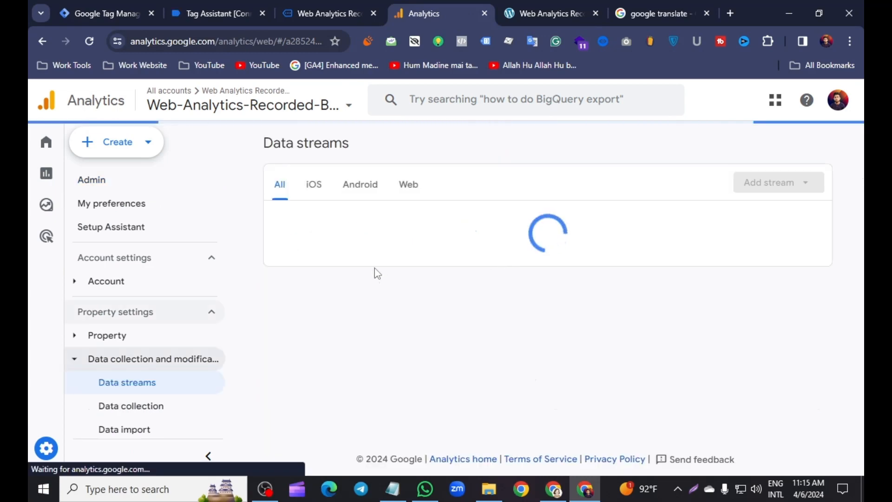
{"action": "left_click", "coordinate": [342, 224]}
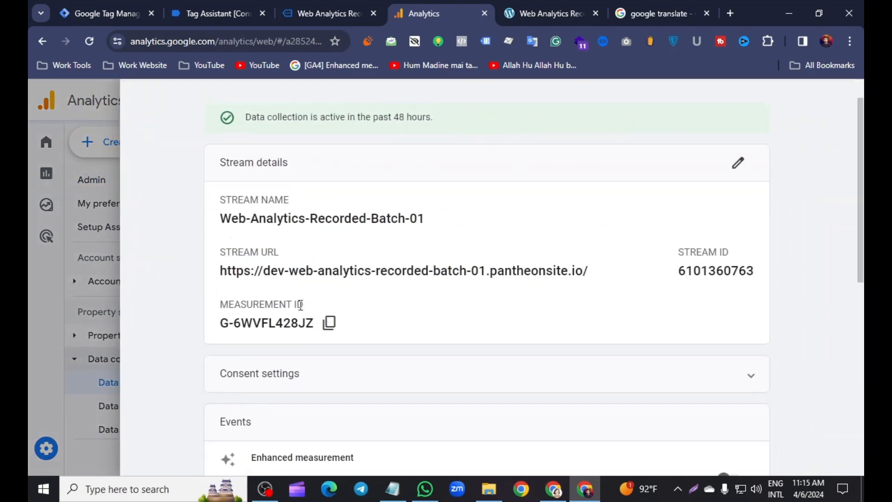
{"action": "scroll", "coordinate": [332, 250], "scroll_direction": "down", "scroll_amount": 2}
{"action": "left_click", "coordinate": [329, 233]}
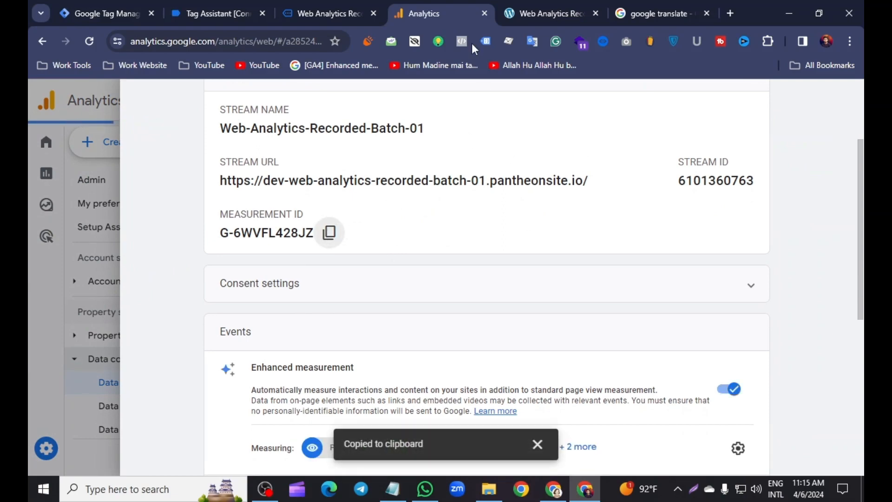
Back in Google Tag Manager, paste the measurement ID into the tag and set the event name to button_click_text
{"action": "left_click", "coordinate": [100, 13]}
{"action": "left_click", "coordinate": [271, 267]}
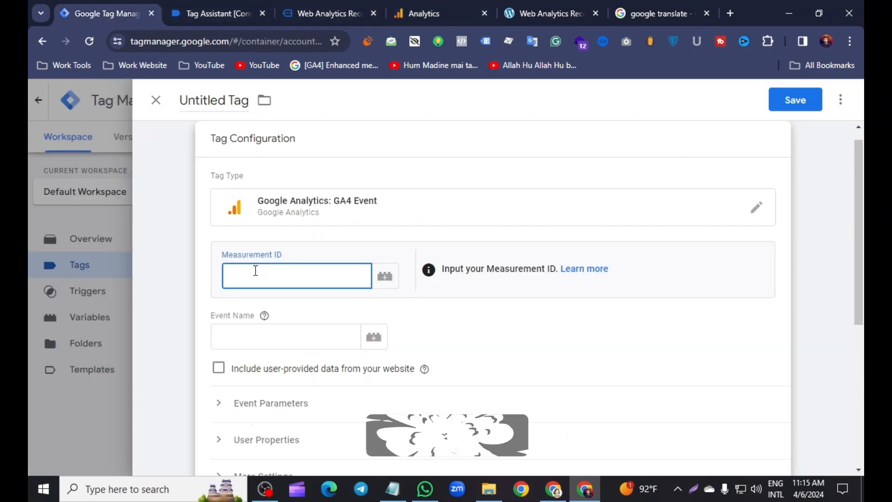
{"action": "right_click", "coordinate": [271, 267]}
{"action": "left_click", "coordinate": [296, 149]}
{"action": "left_click", "coordinate": [233, 338]}
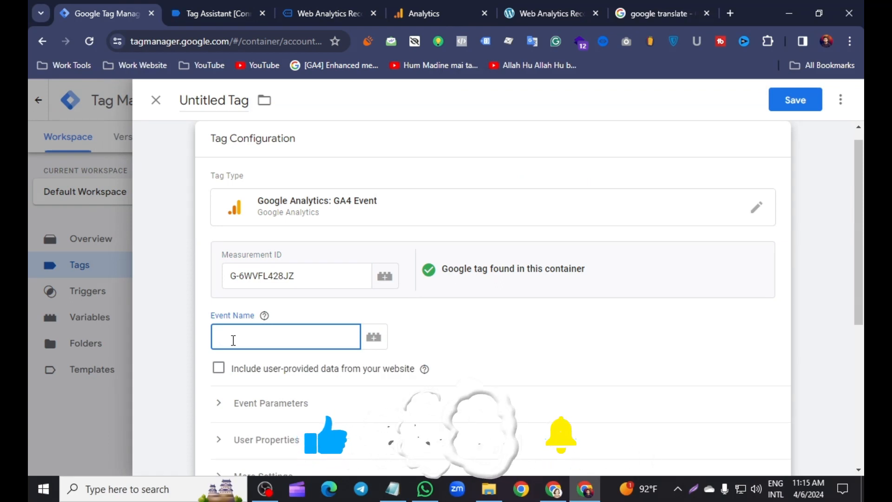
{"action": "type", "text": "button_click_text"}
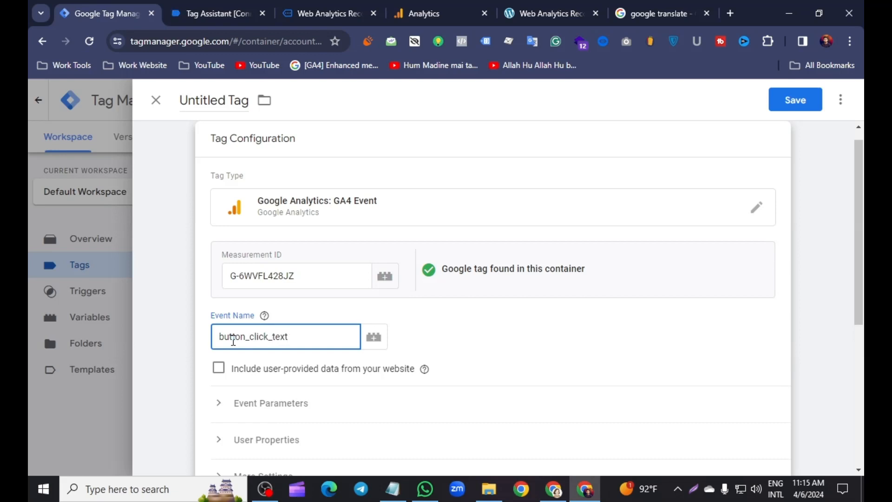
Create a new trigger for the tag with the type Click - Just Links
{"action": "scroll", "coordinate": [309, 363], "scroll_direction": "down", "scroll_amount": 6}
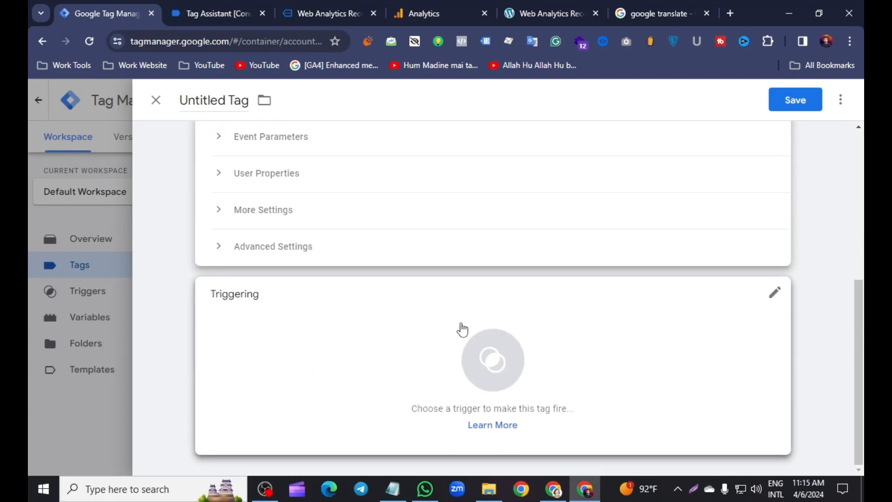
{"action": "left_click", "coordinate": [463, 329]}
{"action": "left_click", "coordinate": [844, 100]}
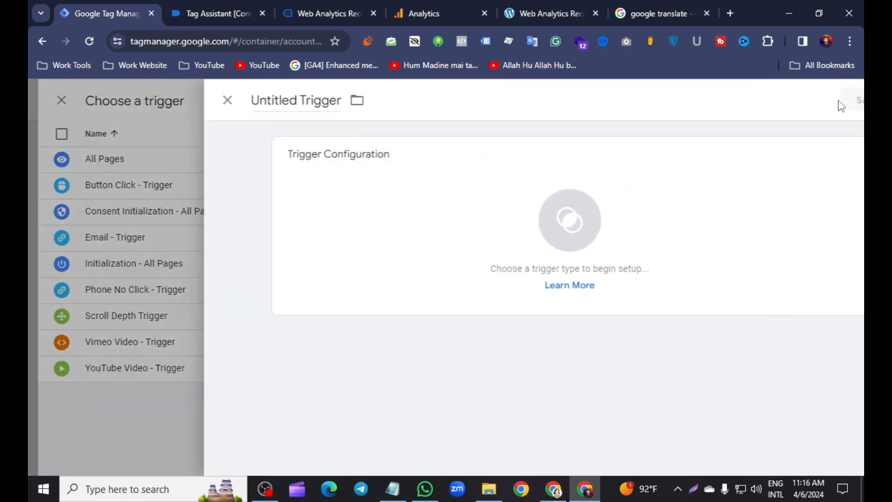
{"action": "left_click", "coordinate": [548, 241]}
{"action": "scroll", "coordinate": [596, 300], "scroll_direction": "down", "scroll_amount": 2}
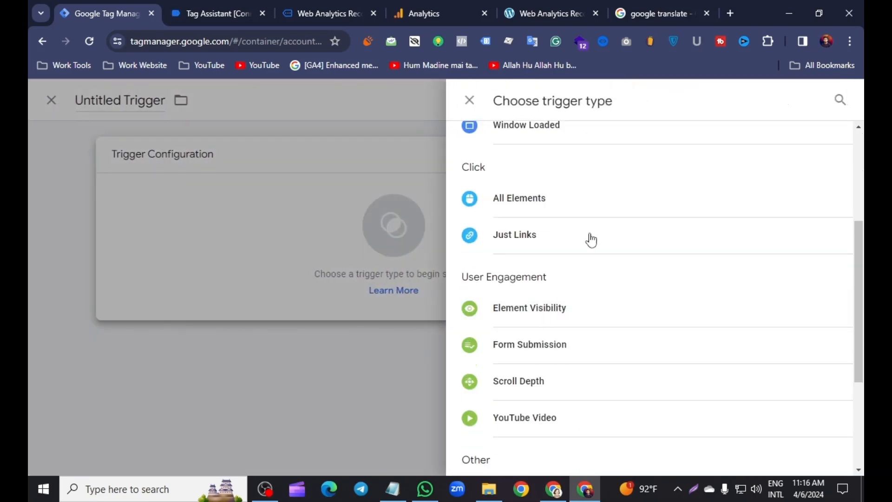
{"action": "left_click", "coordinate": [521, 240]}
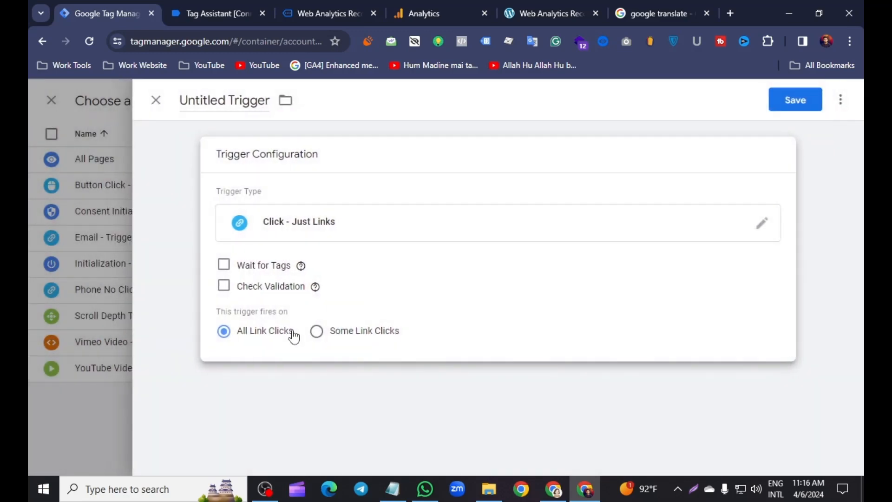
Restrict the trigger to Some Link Clicks and choose Click Text as the condition's variable
{"action": "left_click", "coordinate": [319, 332]}
{"action": "left_click", "coordinate": [369, 388]}
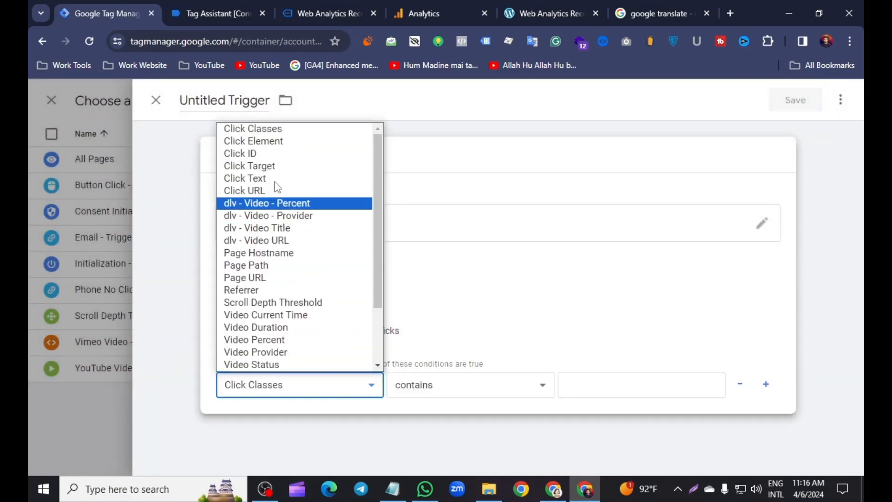
{"action": "left_click", "coordinate": [262, 181]}
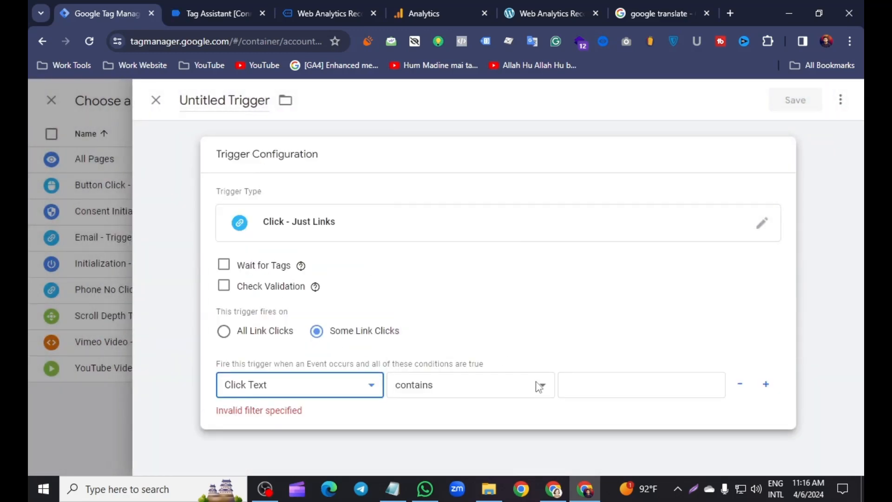
Copy SHOP NOW from the Click Text value in Tag Assistant and paste it as the trigger's "contains" value
{"action": "left_click", "coordinate": [576, 383]}
{"action": "left_click", "coordinate": [239, 6]}
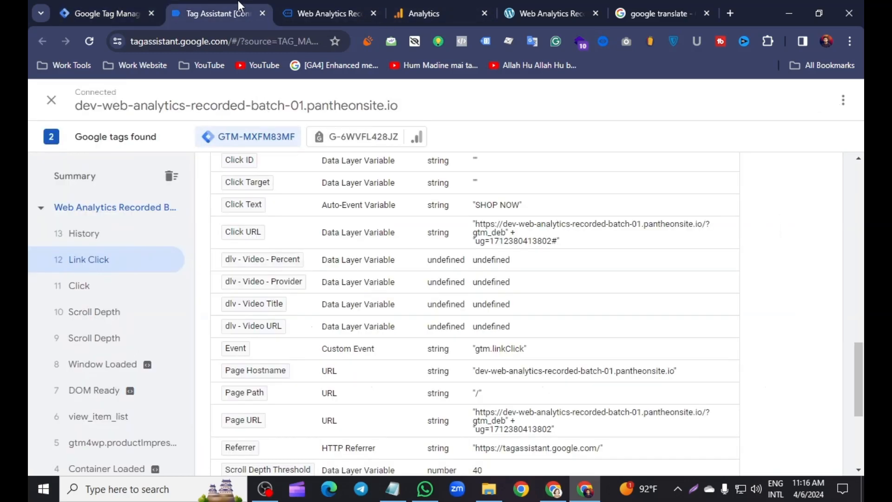
{"action": "right_click", "coordinate": [517, 213]}
{"action": "left_click", "coordinate": [548, 221]}
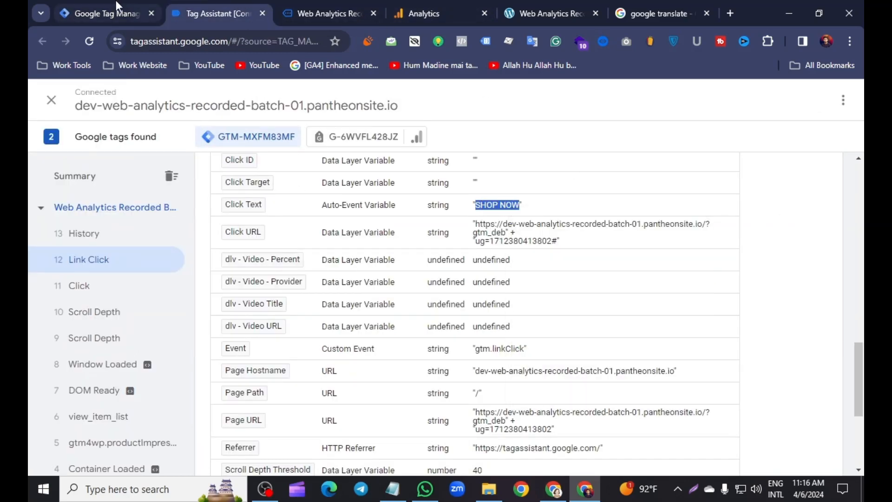
{"action": "left_click", "coordinate": [100, 13]}
{"action": "right_click", "coordinate": [569, 382]}
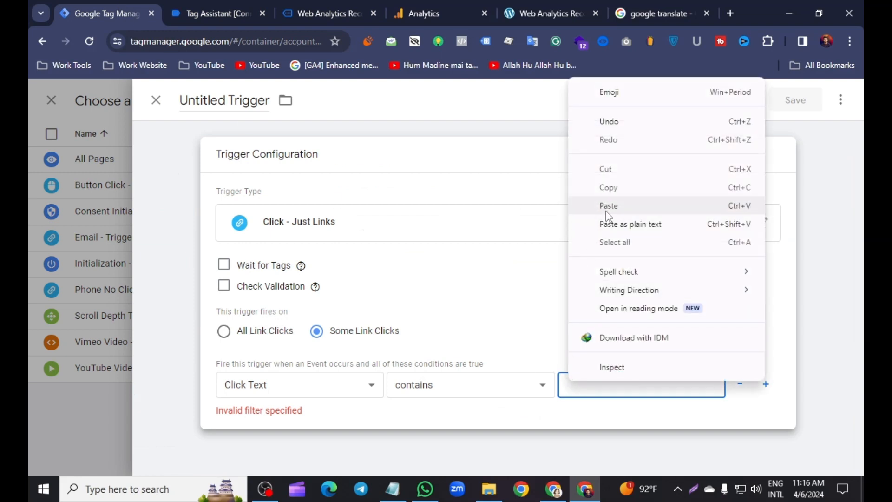
{"action": "left_click", "coordinate": [581, 204]}
Name the new trigger Button Click - Trigger and try to save it
{"action": "left_click", "coordinate": [230, 99]}
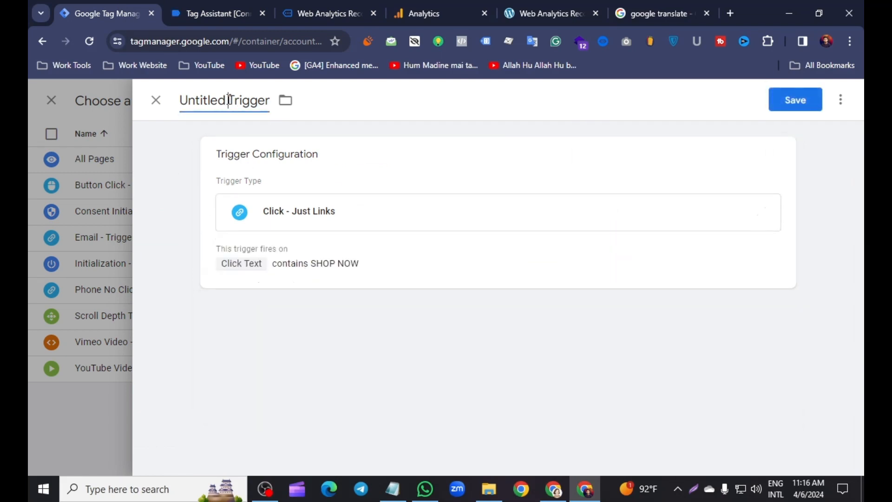
{"action": "key", "text": "BackSpace"}
{"action": "key", "text": "BackSpace"}
{"action": "key", "text": "BackSpace"}
{"action": "key", "text": "BackSpace"}
{"action": "key", "text": "BackSpace"}
{"action": "key", "text": "BackSpace"}
{"action": "key", "text": "BackSpace"}
{"action": "key", "text": "BackSpace"}
{"action": "key", "text": "BackSpace"}
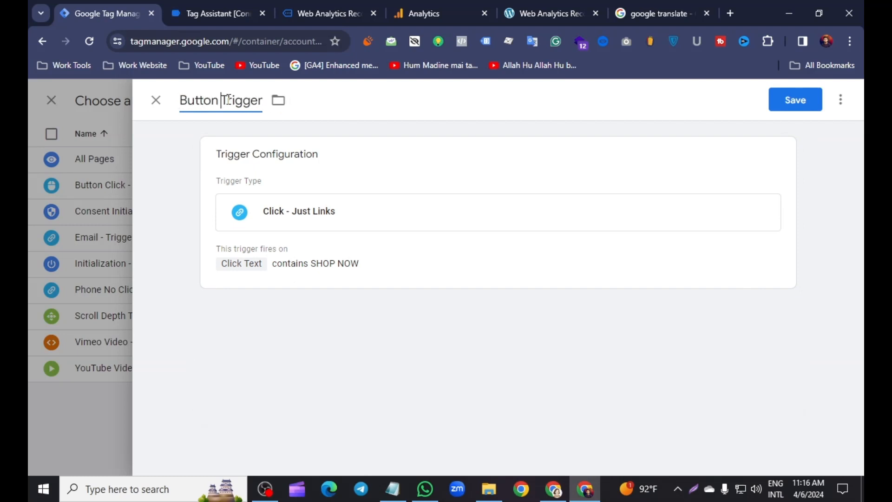
{"action": "type", "text": "Button Click -"}
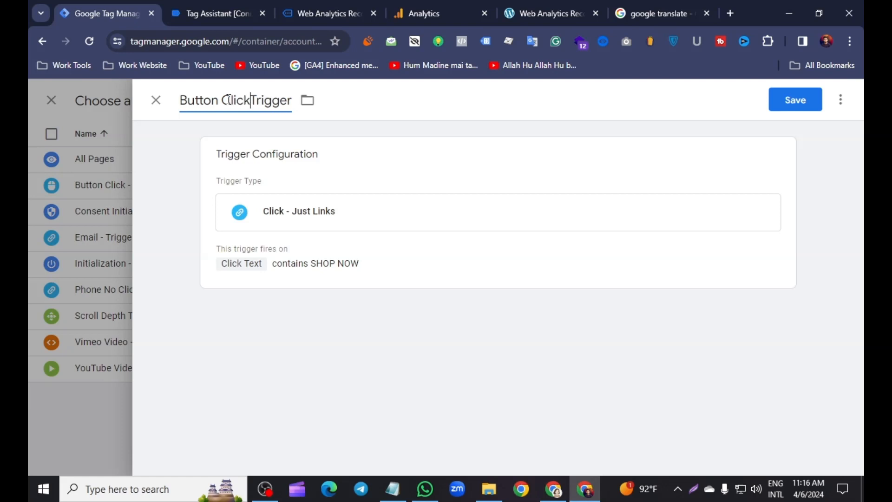
{"action": "left_click", "coordinate": [789, 100]}
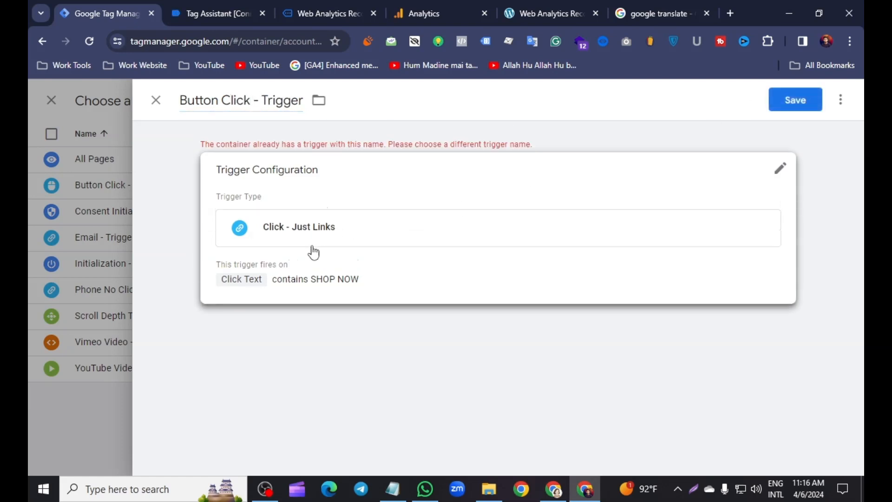
Change the trigger name to Button Click Text - Trigger and save the trigger
{"action": "left_click", "coordinate": [250, 101]}
{"action": "type", "text": "Text"}
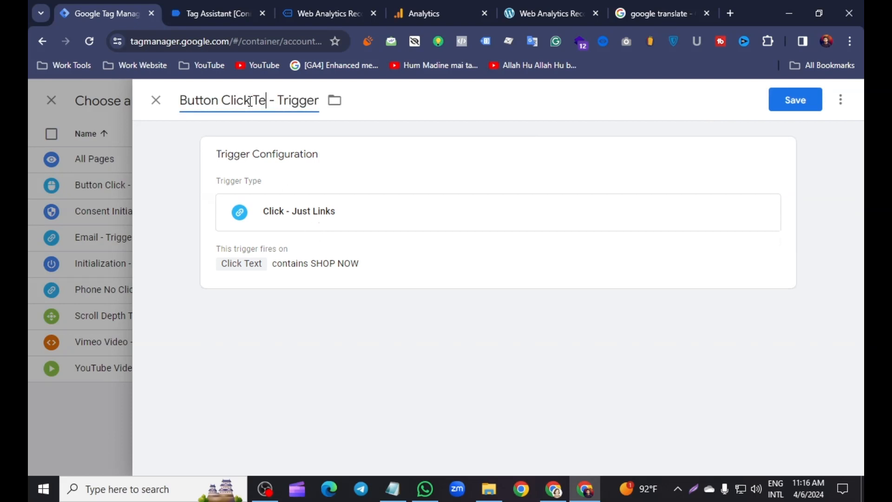
{"action": "left_click", "coordinate": [250, 101]}
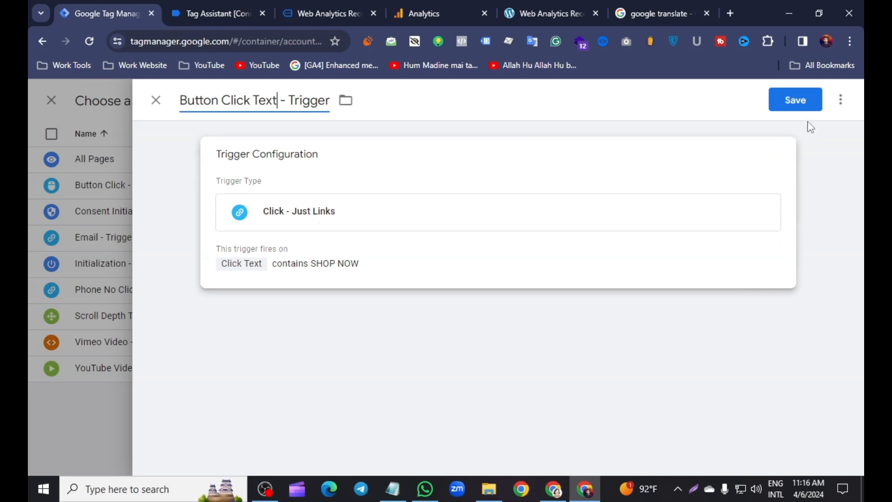
{"action": "left_click", "coordinate": [796, 100]}
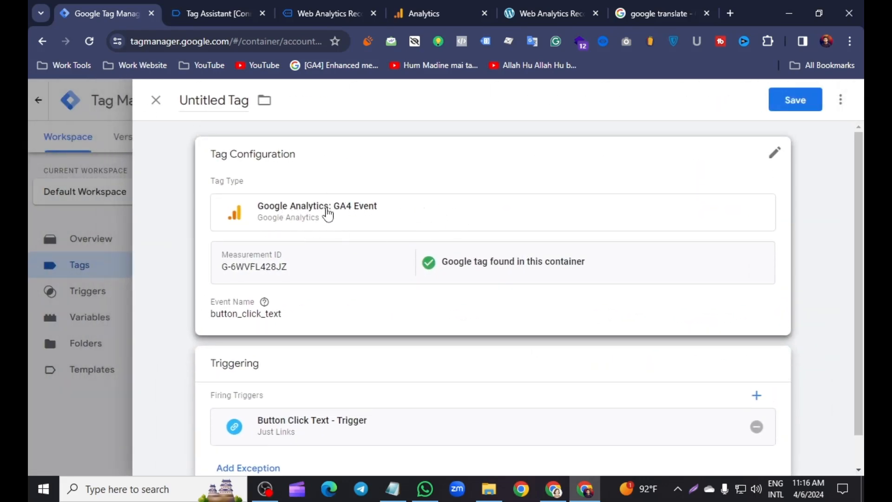
Review the tag's configuration and firing trigger, name the tag Button Click Text - Tag and save it
{"action": "scroll", "coordinate": [328, 213], "scroll_direction": "down", "scroll_amount": 1}
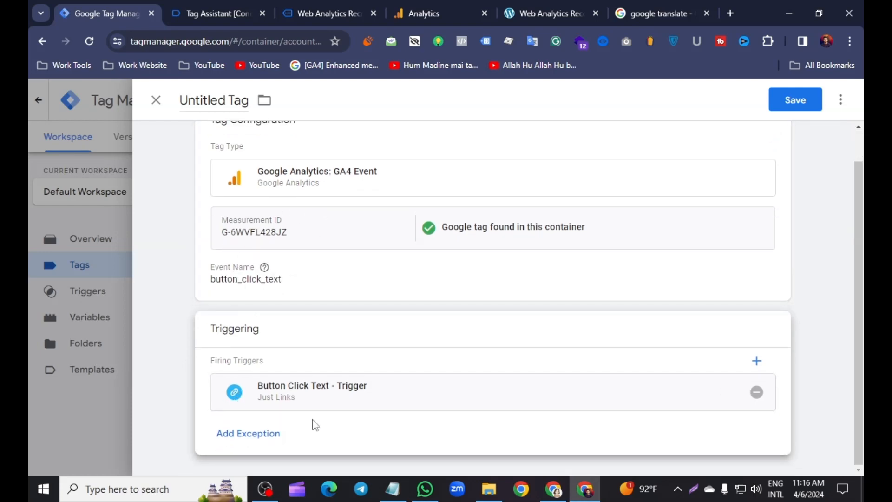
{"action": "scroll", "coordinate": [302, 311], "scroll_direction": "up", "scroll_amount": 1}
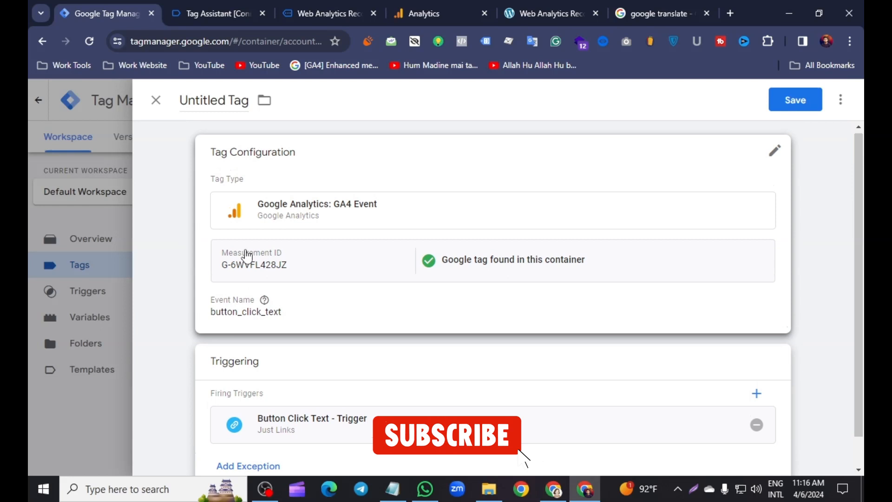
{"action": "left_click", "coordinate": [226, 99]}
{"action": "key", "text": "BackSpace"}
{"action": "key", "text": "BackSpace"}
{"action": "key", "text": "BackSpace"}
{"action": "key", "text": "BackSpace"}
{"action": "key", "text": "BackSpace"}
{"action": "key", "text": "BackSpace"}
{"action": "key", "text": "BackSpace"}
{"action": "key", "text": "BackSpace"}
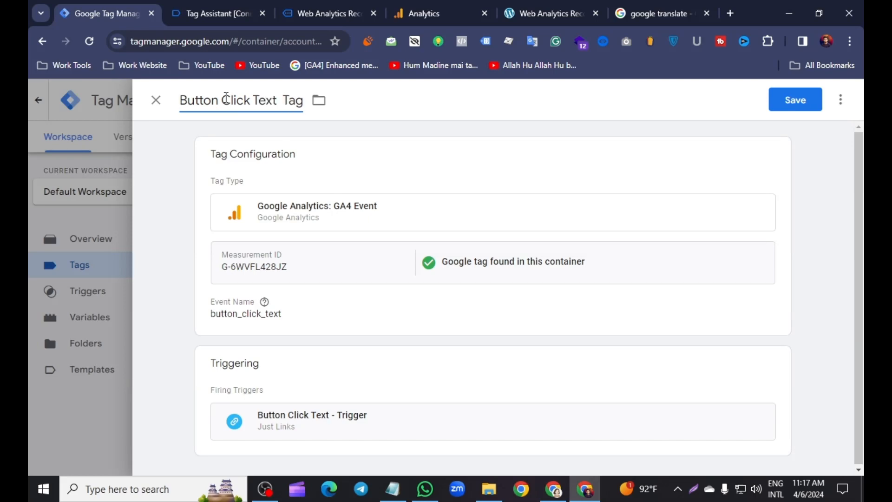
{"action": "left_click", "coordinate": [801, 104]}
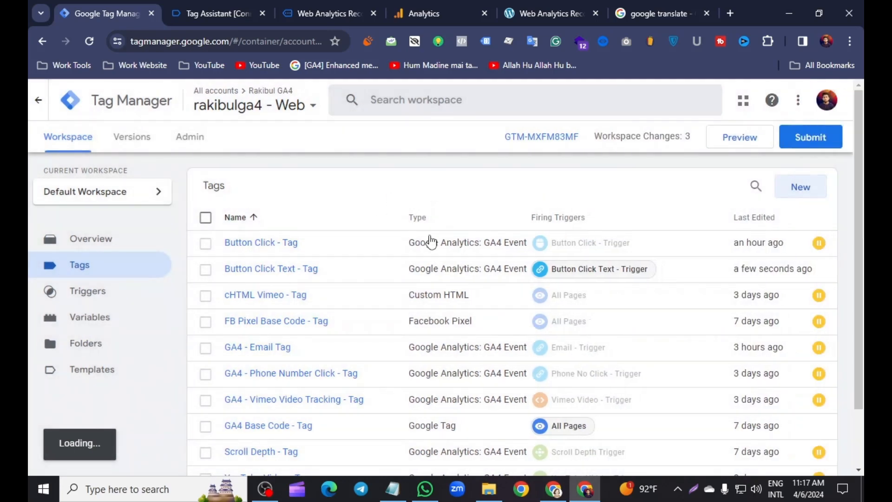
Submit the workspace changes and publish them as a new version without a version name or description
{"action": "scroll", "coordinate": [460, 232], "scroll_direction": "down", "scroll_amount": 3}
{"action": "scroll", "coordinate": [800, 125], "scroll_direction": "up", "scroll_amount": 3}
{"action": "left_click", "coordinate": [808, 135]}
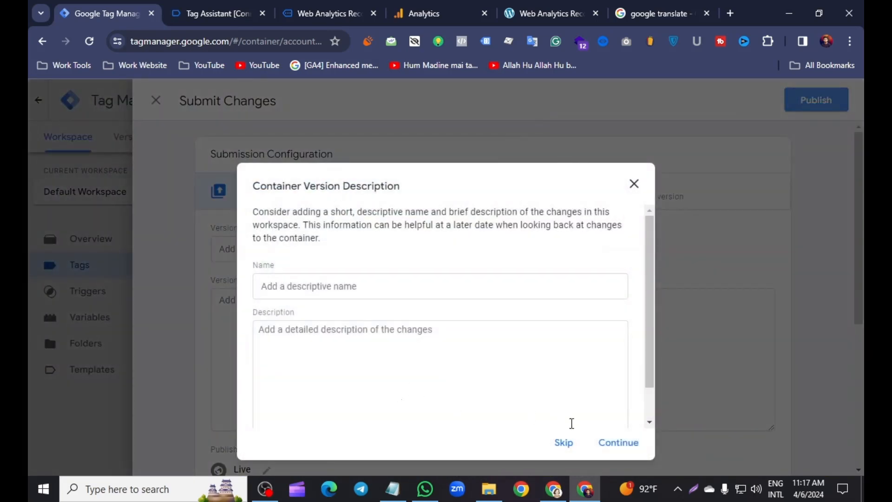
{"action": "left_click", "coordinate": [615, 444]}
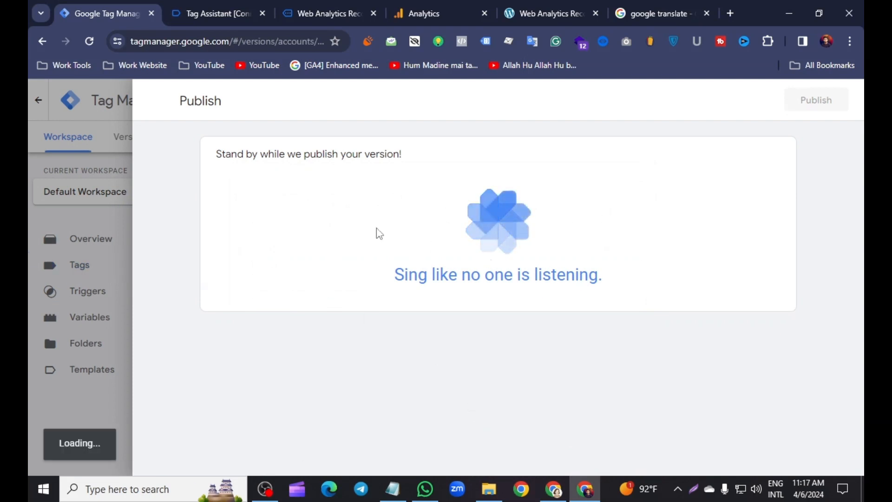
Return to the container's workspace and start a preview session in Tag Assistant
{"action": "left_click", "coordinate": [59, 135]}
{"action": "left_click", "coordinate": [74, 138]}
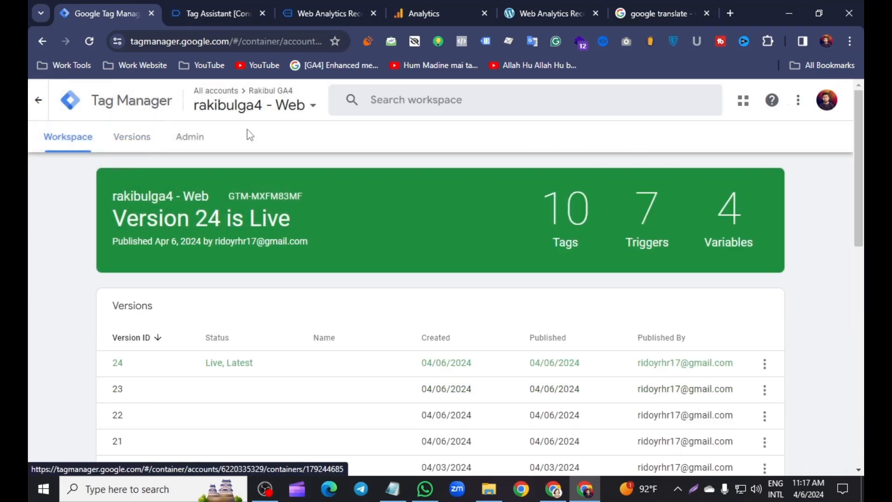
{"action": "left_click", "coordinate": [750, 143]}
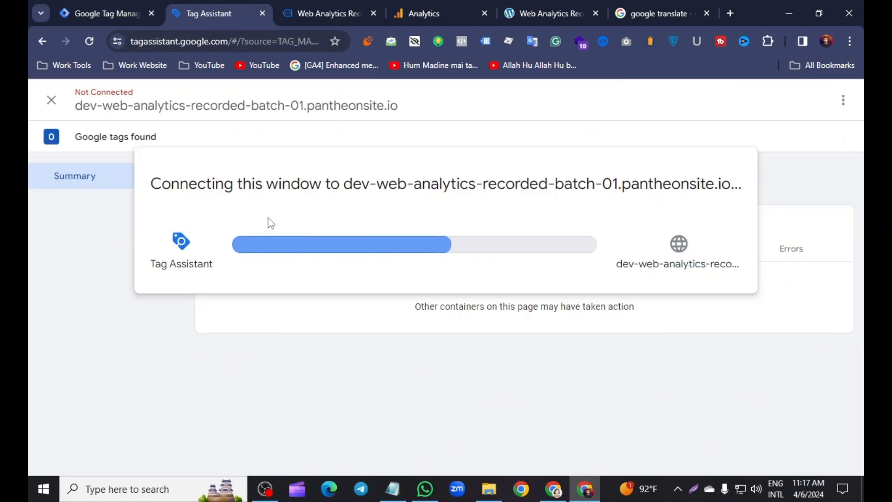
Switch to Google Analytics, leave the web stream details and open DebugView from the property's data display settings
{"action": "left_click", "coordinate": [437, 1]}
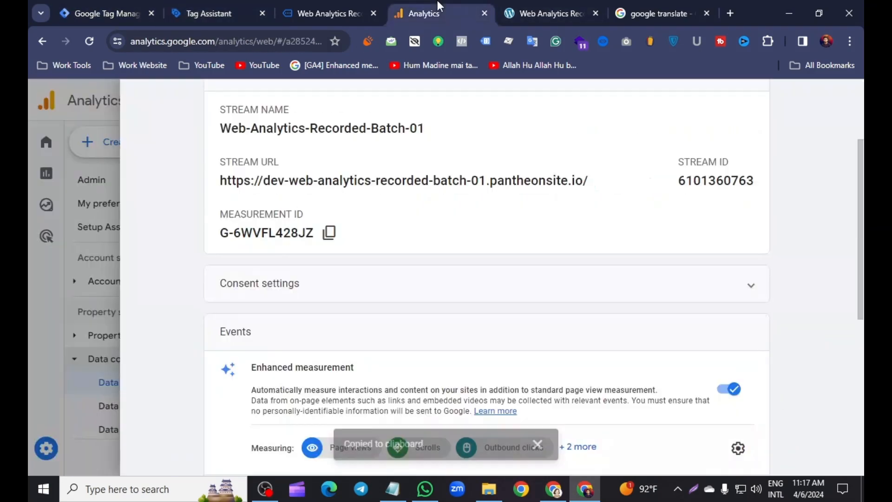
{"action": "scroll", "coordinate": [181, 153], "scroll_direction": "up", "scroll_amount": 3}
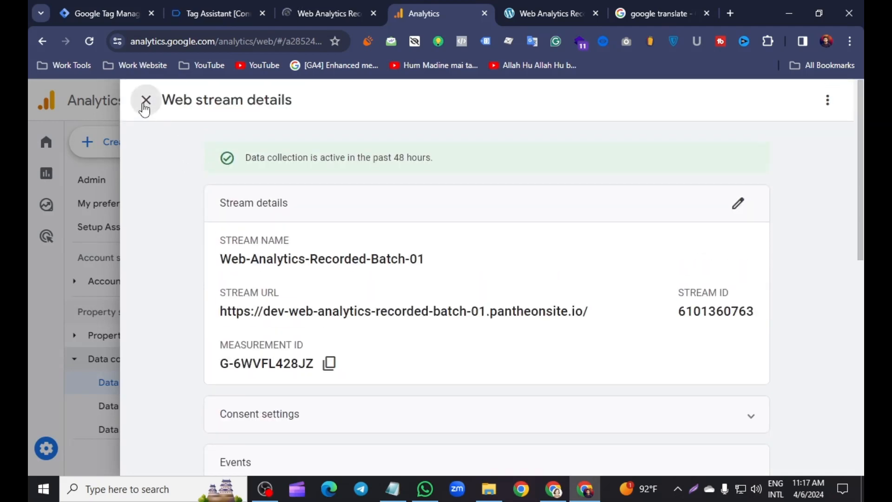
{"action": "left_click", "coordinate": [143, 98]}
{"action": "scroll", "coordinate": [167, 344], "scroll_direction": "down", "scroll_amount": 3}
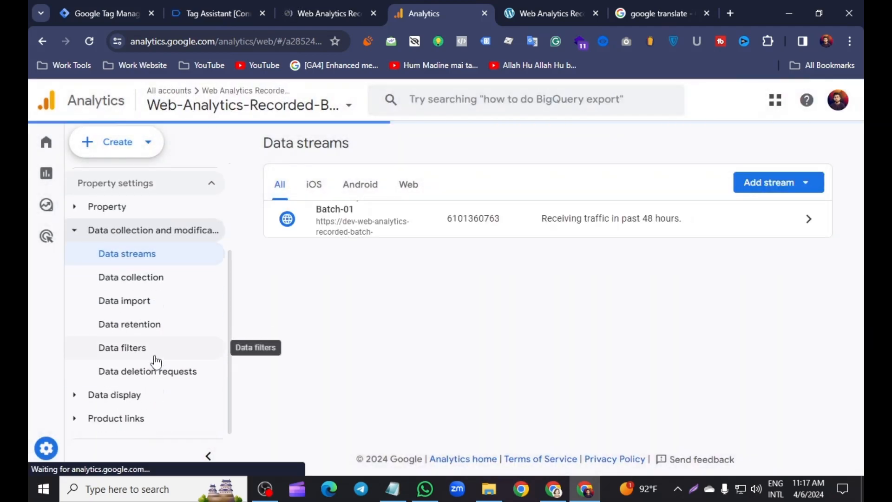
{"action": "left_click", "coordinate": [90, 395]}
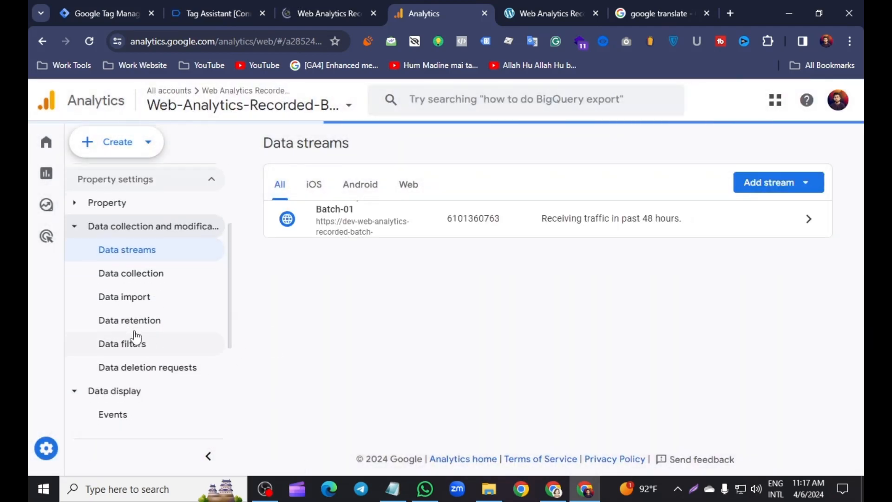
{"action": "scroll", "coordinate": [135, 337], "scroll_direction": "down", "scroll_amount": 4}
{"action": "left_click", "coordinate": [136, 408]}
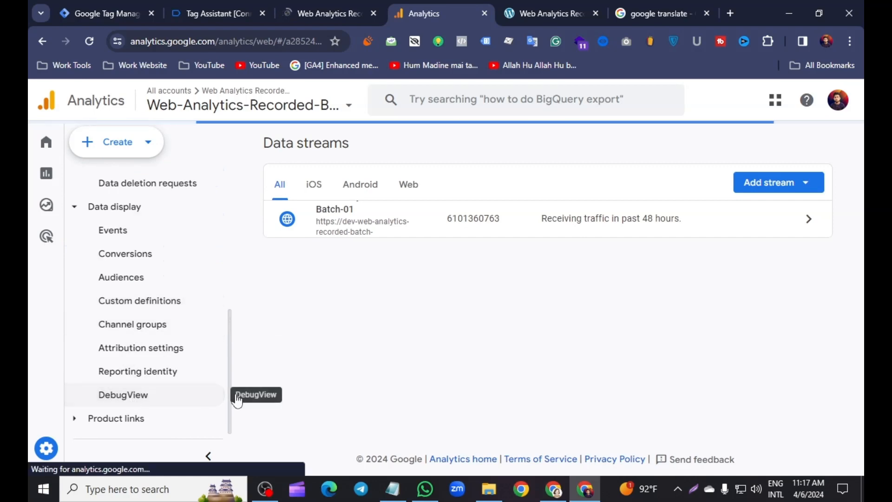
Switch to the connected store website and test a SHOP NOW button on the home page
{"action": "left_click", "coordinate": [325, 13]}
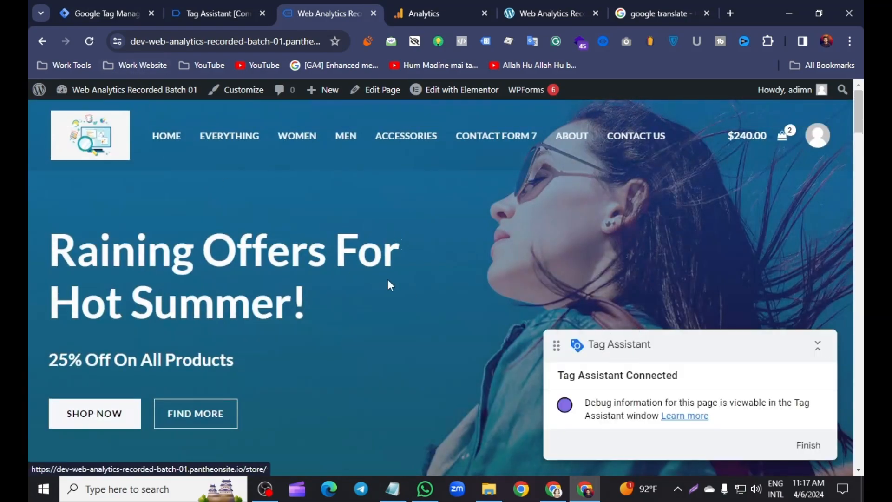
{"action": "scroll", "coordinate": [408, 277], "scroll_direction": "down", "scroll_amount": 15}
{"action": "scroll", "coordinate": [409, 269], "scroll_direction": "up", "scroll_amount": 5}
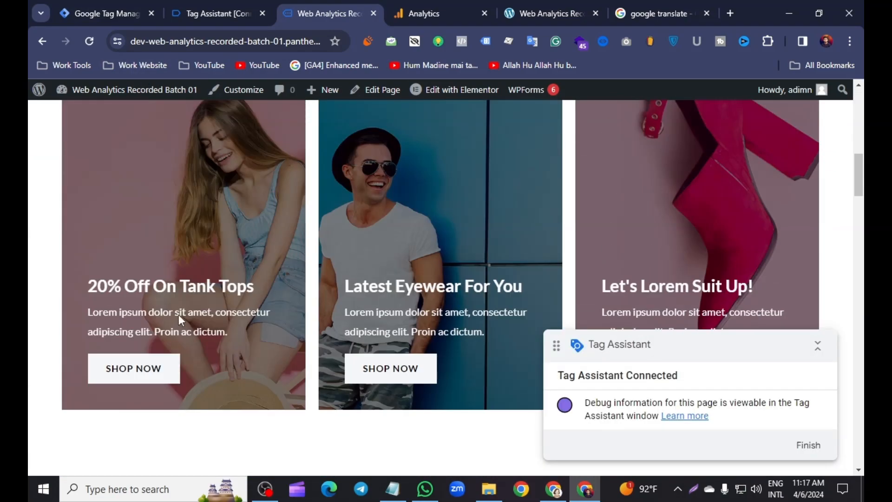
{"action": "scroll", "coordinate": [511, 235], "scroll_direction": "down", "scroll_amount": 5}
{"action": "scroll", "coordinate": [325, 218], "scroll_direction": "up", "scroll_amount": 3}
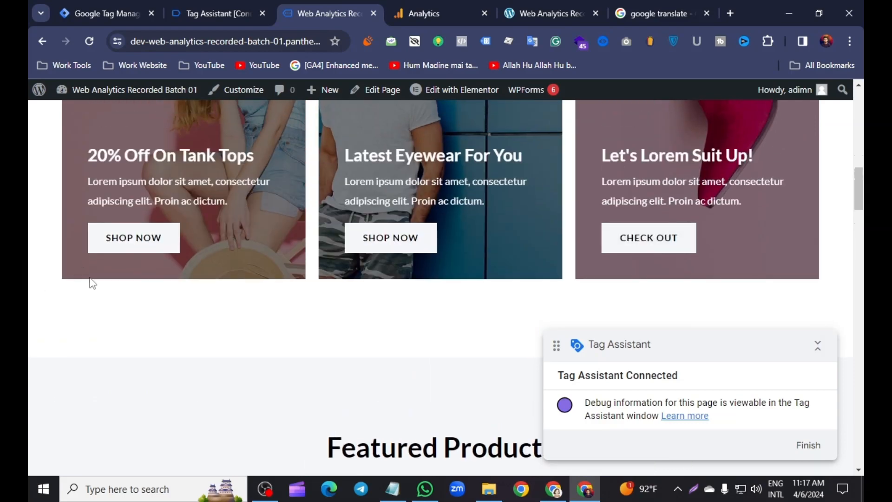
Go back to Tag Assistant, continue past the connection notice and check the fired tags for Button Click Text - Tag
{"action": "key", "text": "ctrl+shift+Tab"}
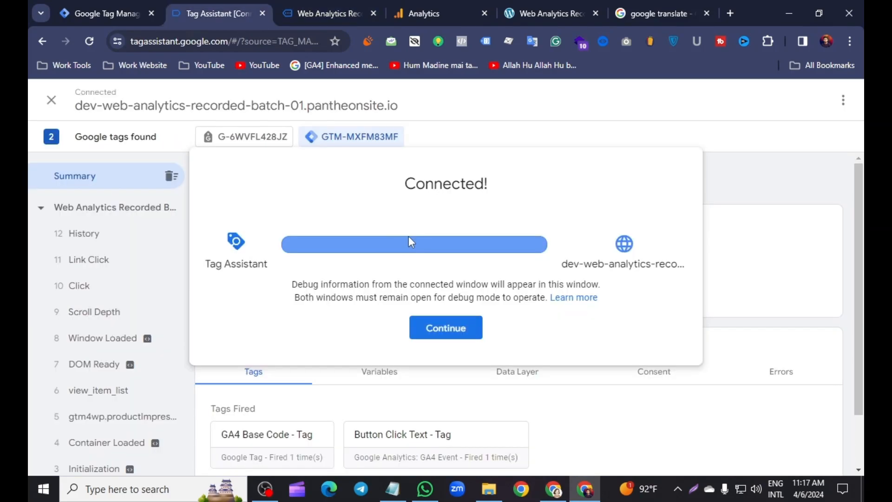
{"action": "left_click", "coordinate": [455, 334]}
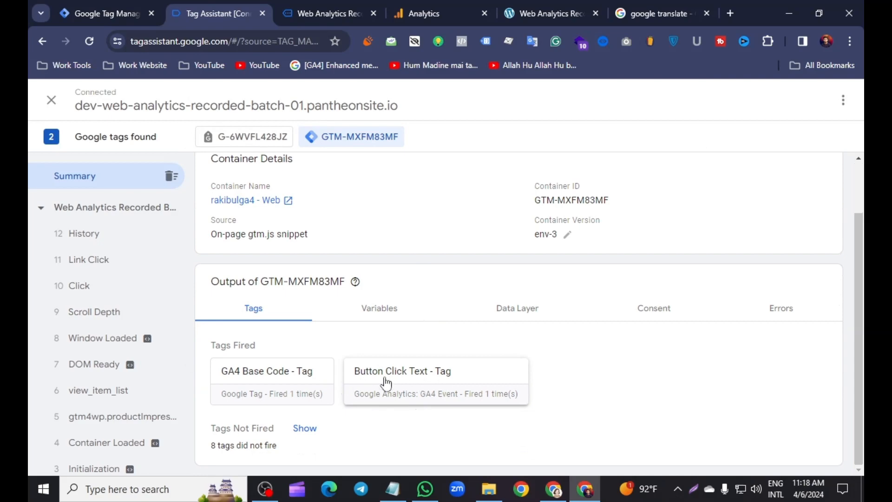
{"action": "scroll", "coordinate": [328, 370], "scroll_direction": "up", "scroll_amount": 2}
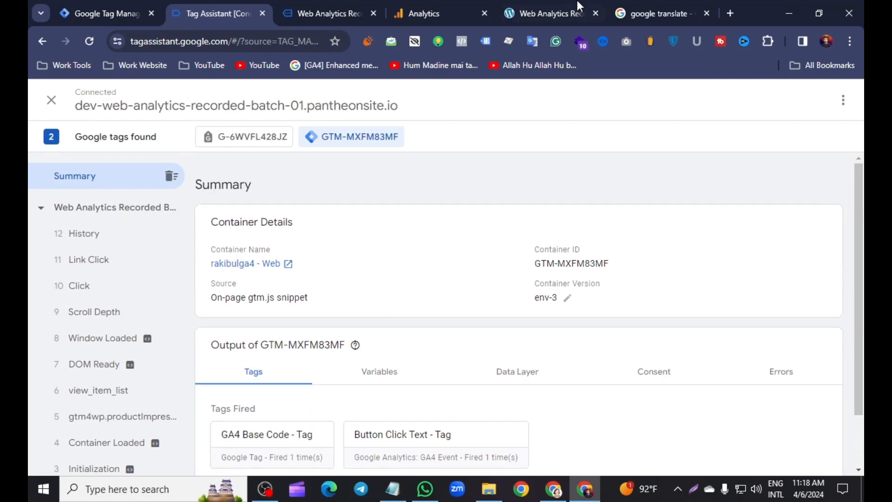
Switch to Google Analytics and check DebugView for the button_click_text event
{"action": "left_click", "coordinate": [424, 11]}
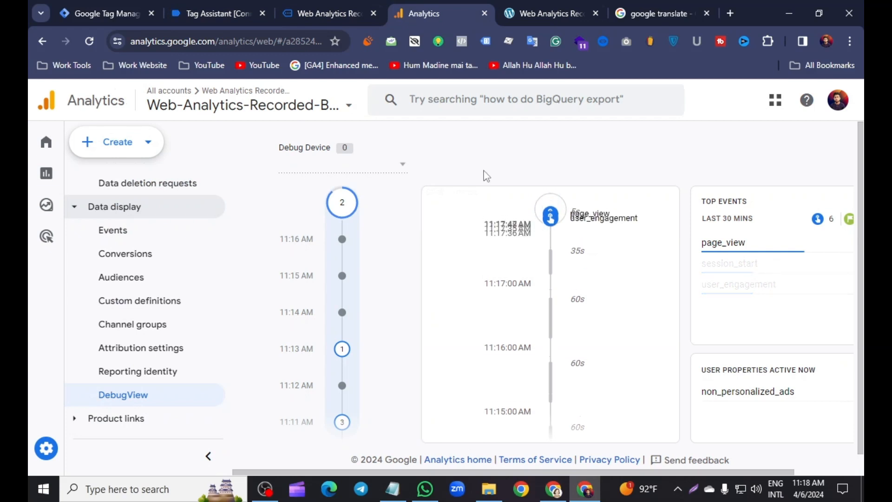